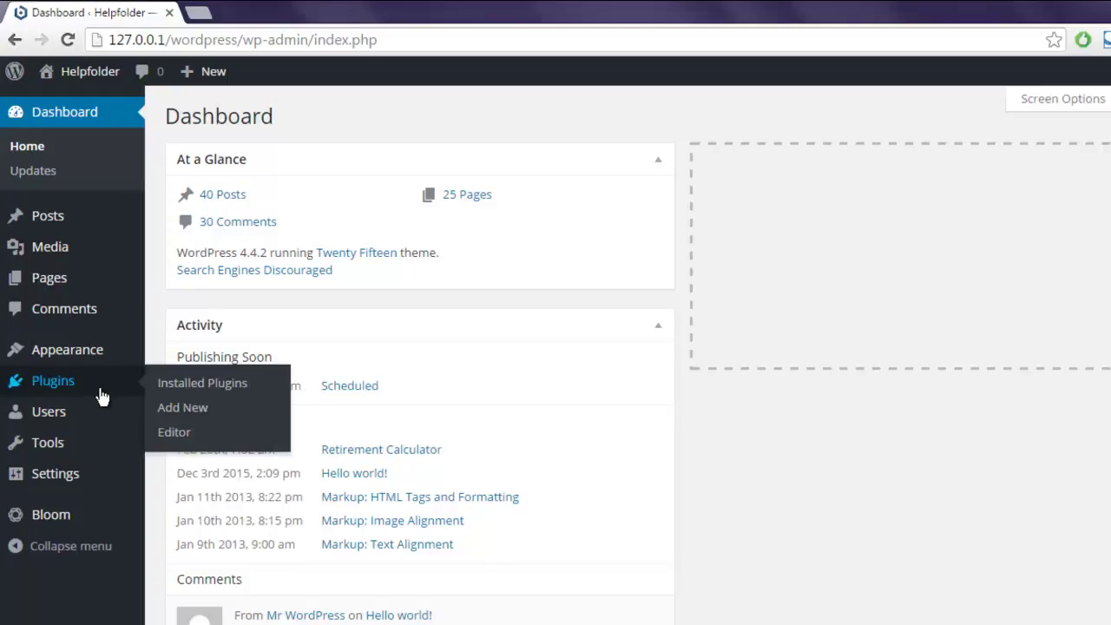
Step: Go to the Add Plugins page from the Plugins menu
left_click(196, 409)
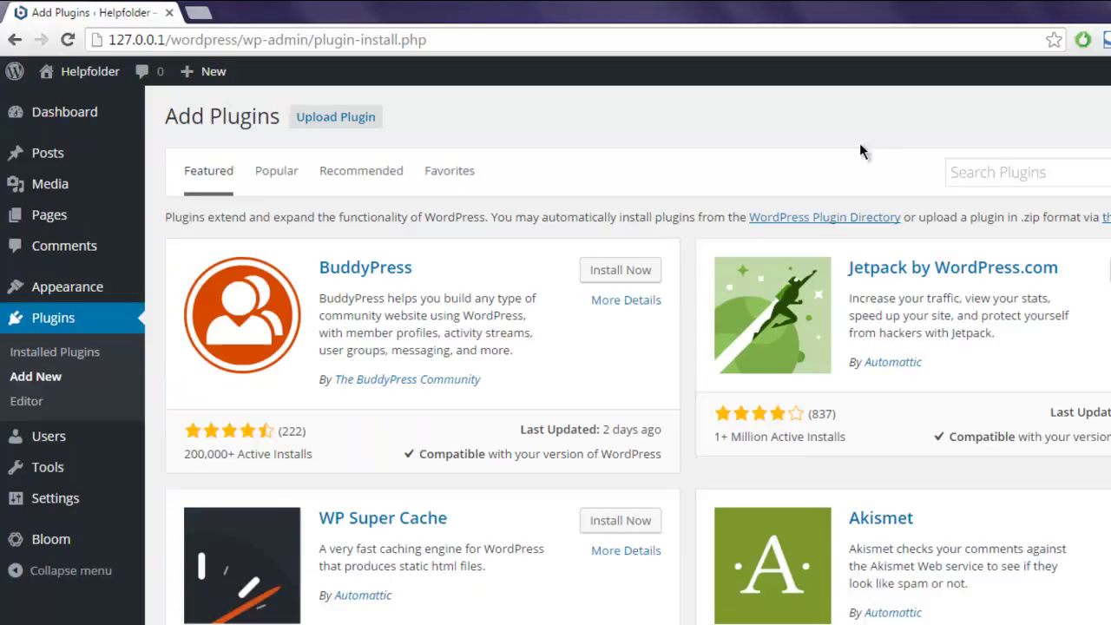
Step: Search the plugin directory for 'slick sitemap' and install Slick Sitemap 2.0.0
left_click(979, 171)
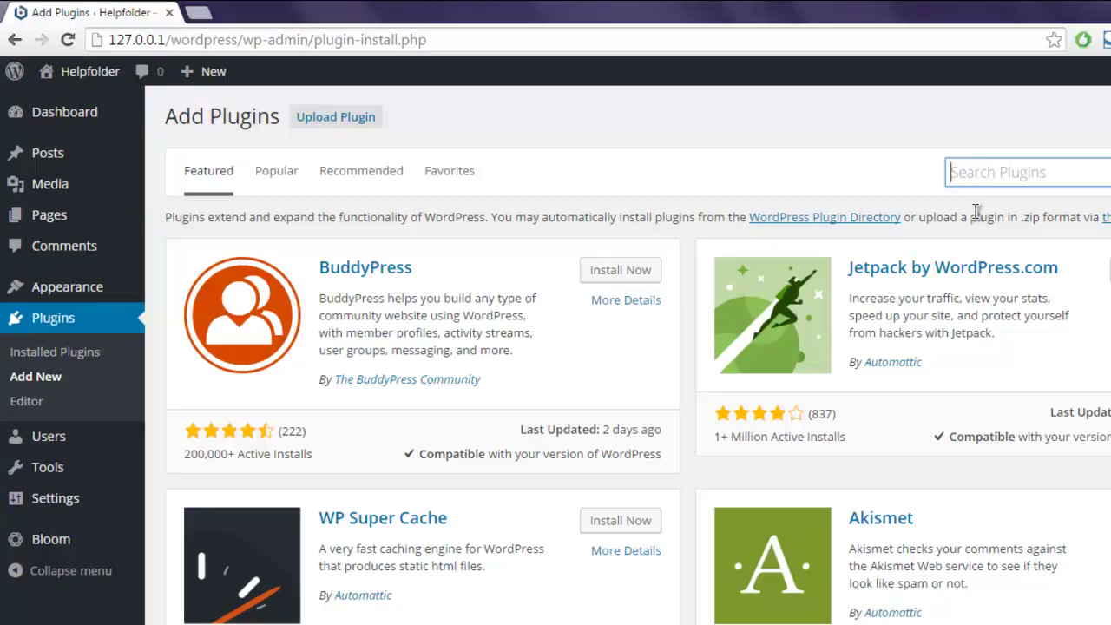
type("slick site")
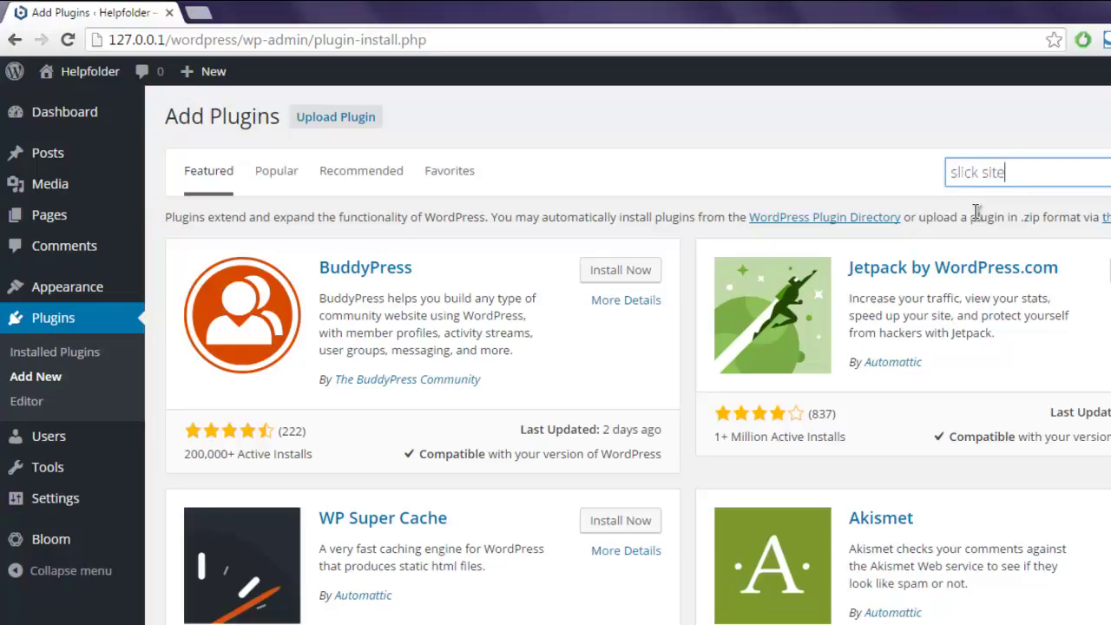
type("map")
key("Return")
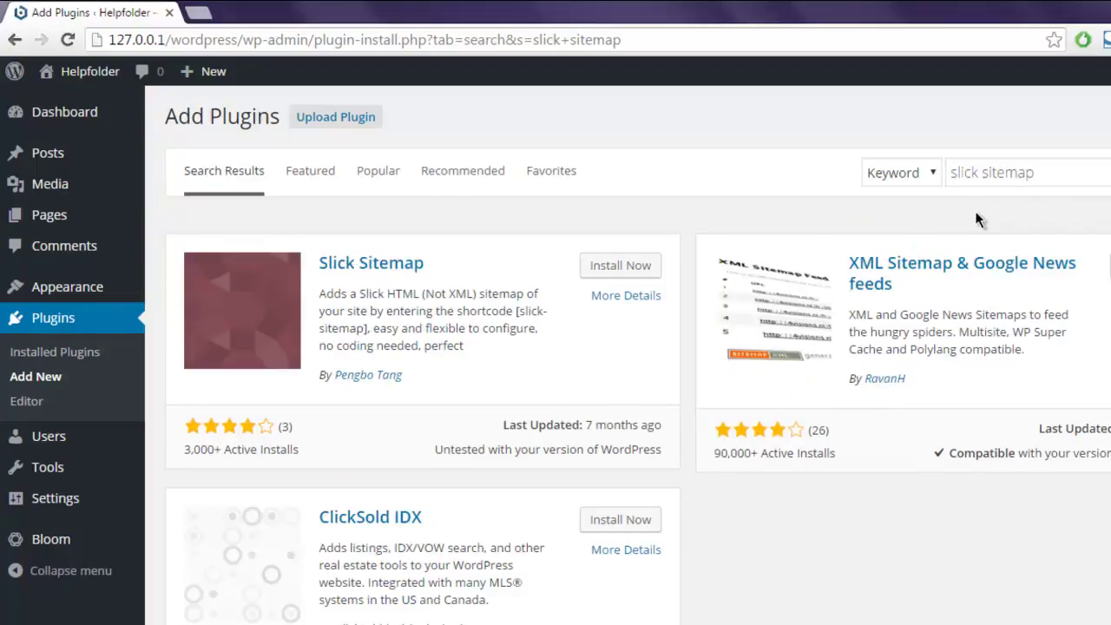
left_click(626, 272)
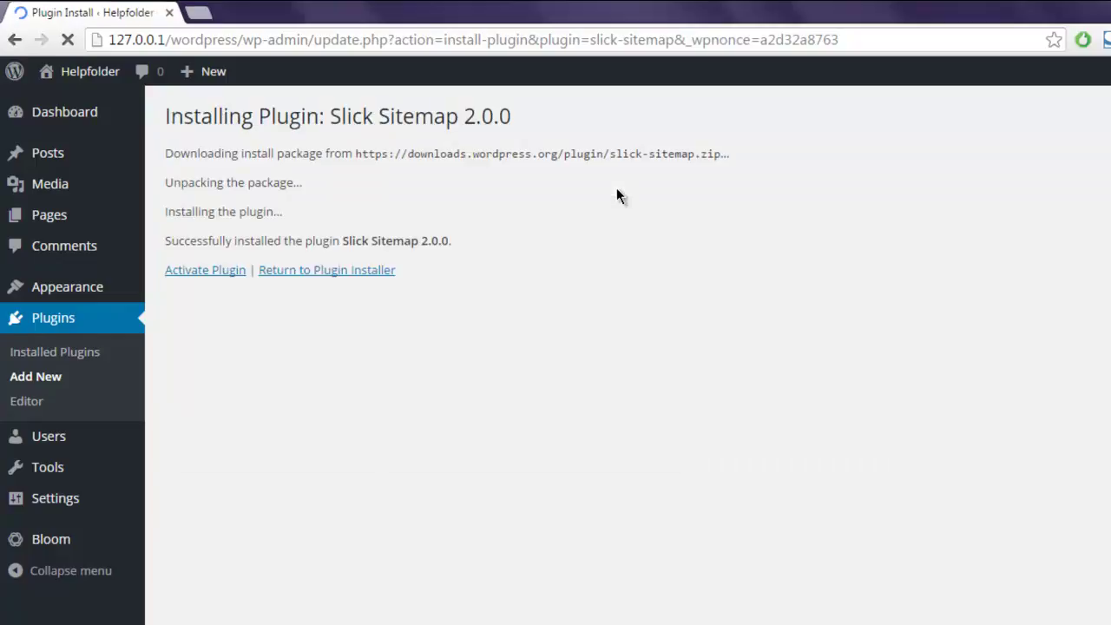
Step: Activate Slick Sitemap and check that the installed plugins list shows it as active
left_click(201, 271)
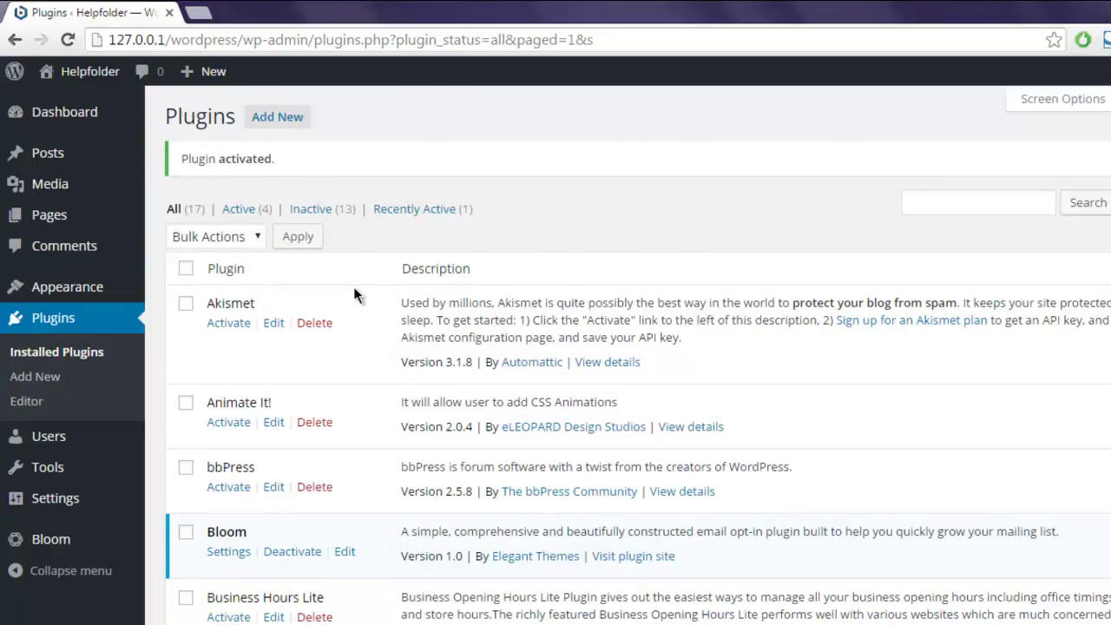
scroll(380, 295, "down", 5)
scroll(380, 295, "down", 1)
scroll(380, 295, "down", 2)
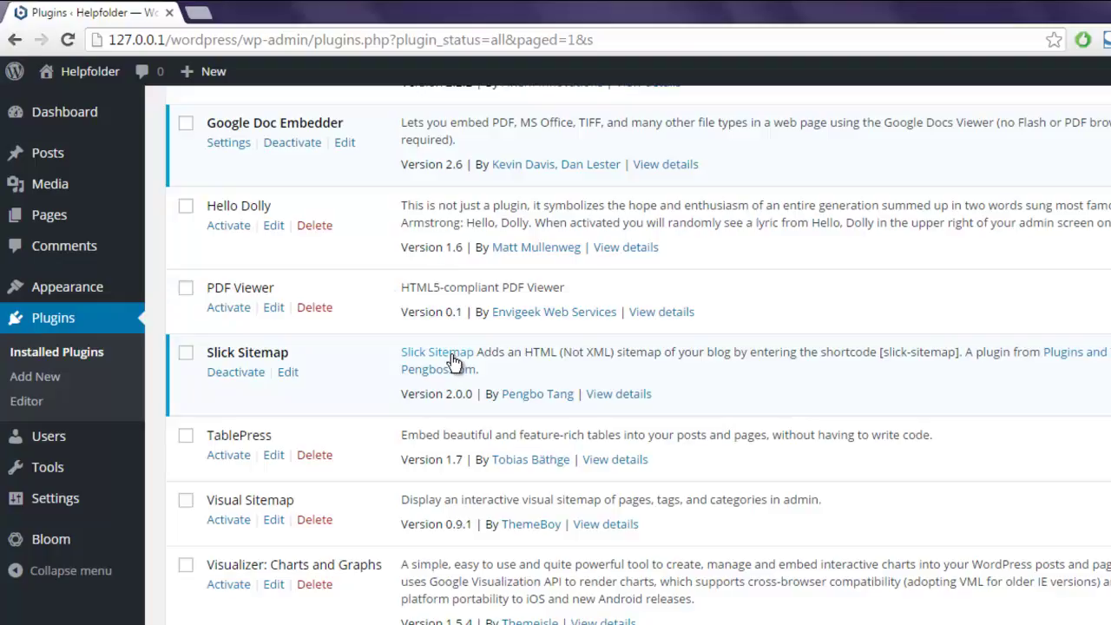
mouse_move(55, 498)
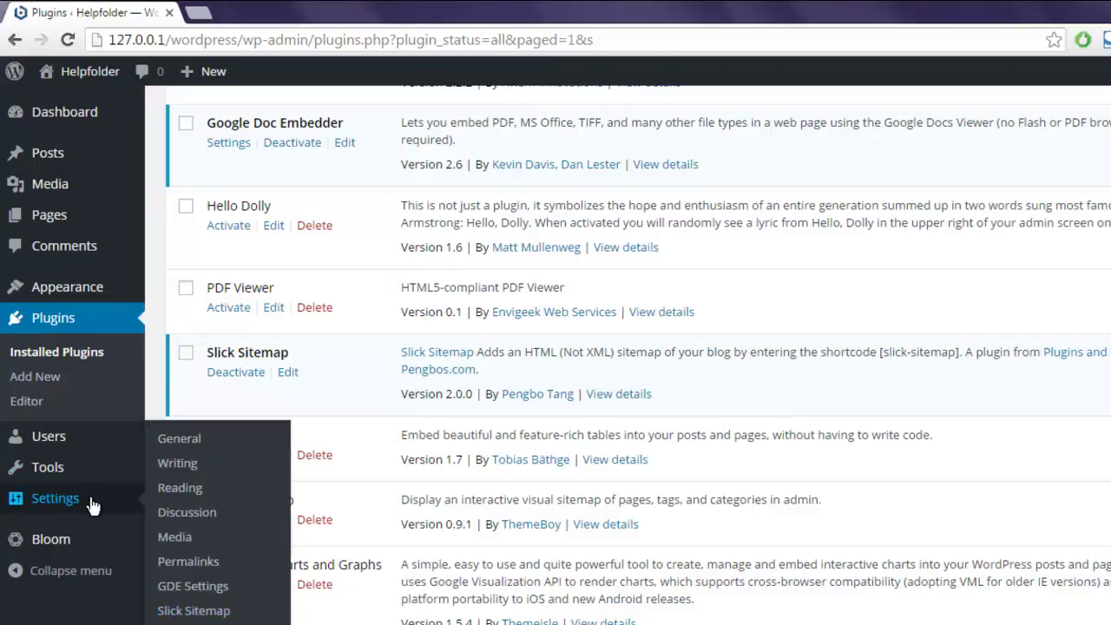
Step: Save Slick Sitemap settings: All Pages Flat sitemap menu, 2 columns, Testing Menu utility menu
left_click(192, 611)
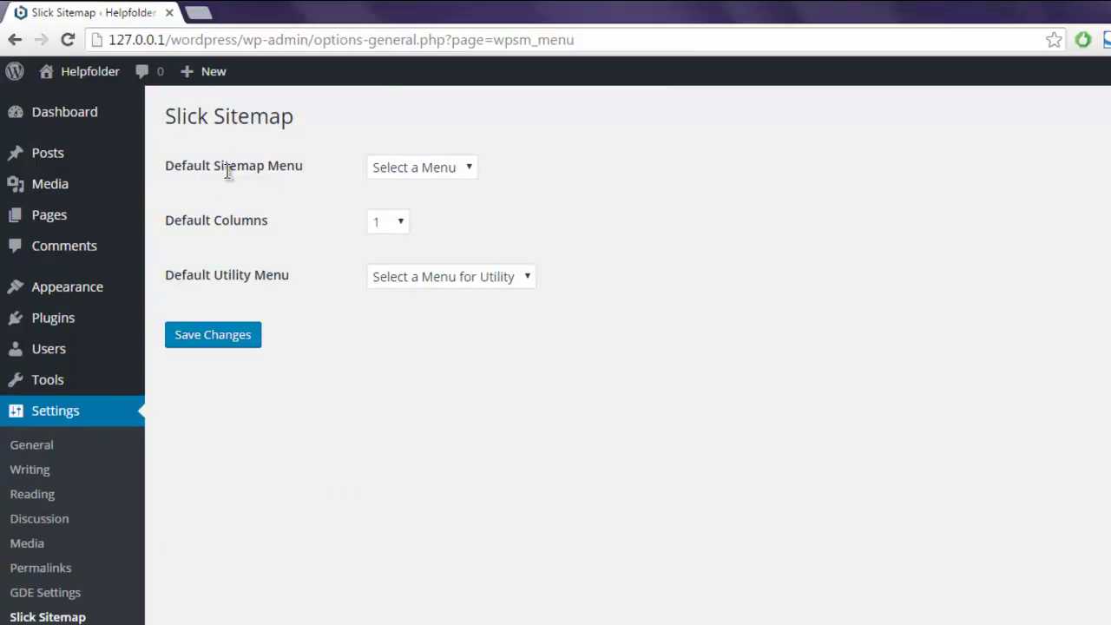
left_click(400, 169)
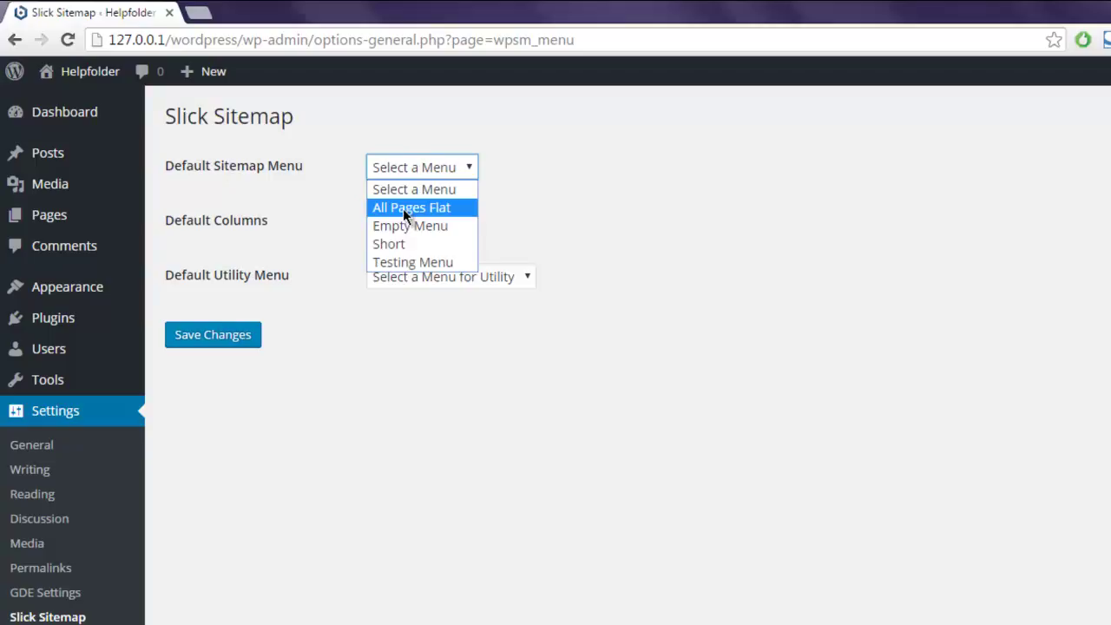
left_click(412, 263)
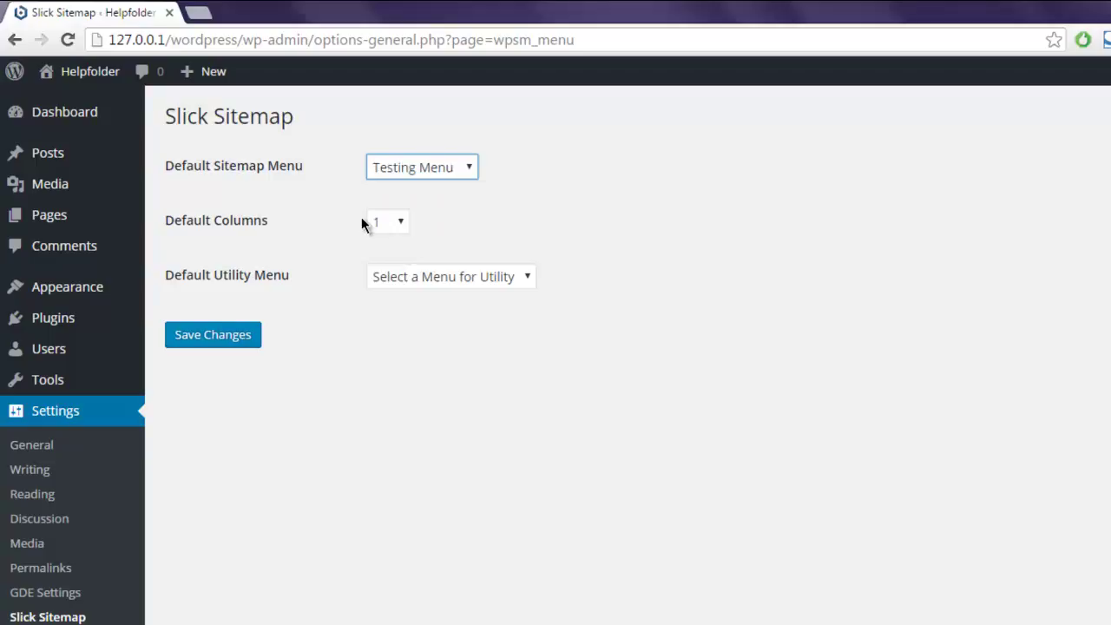
left_click(383, 224)
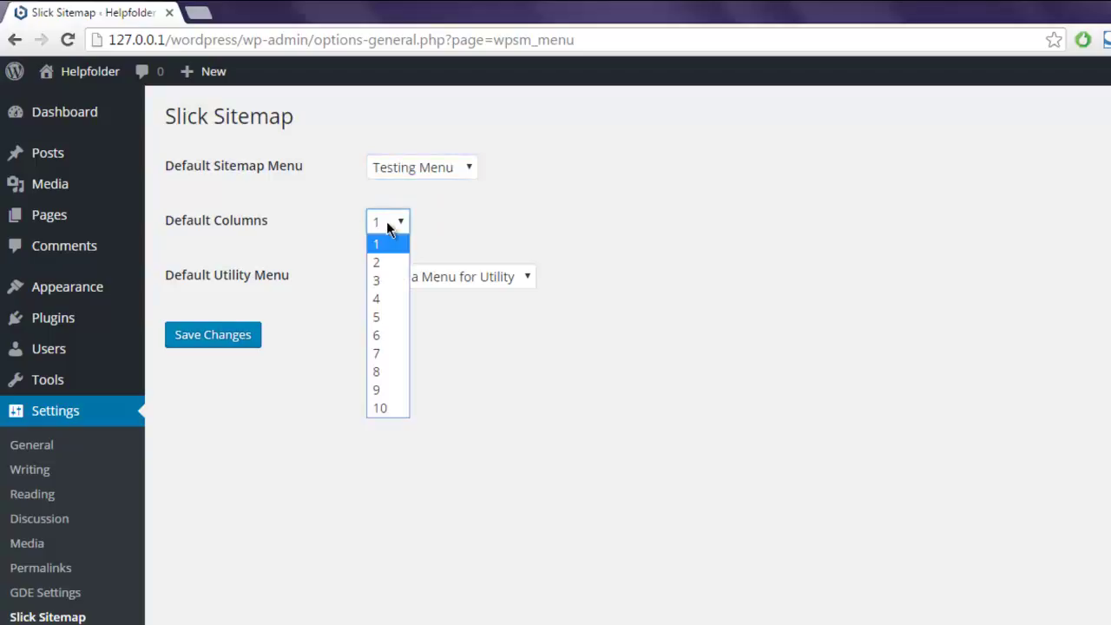
left_click(378, 262)
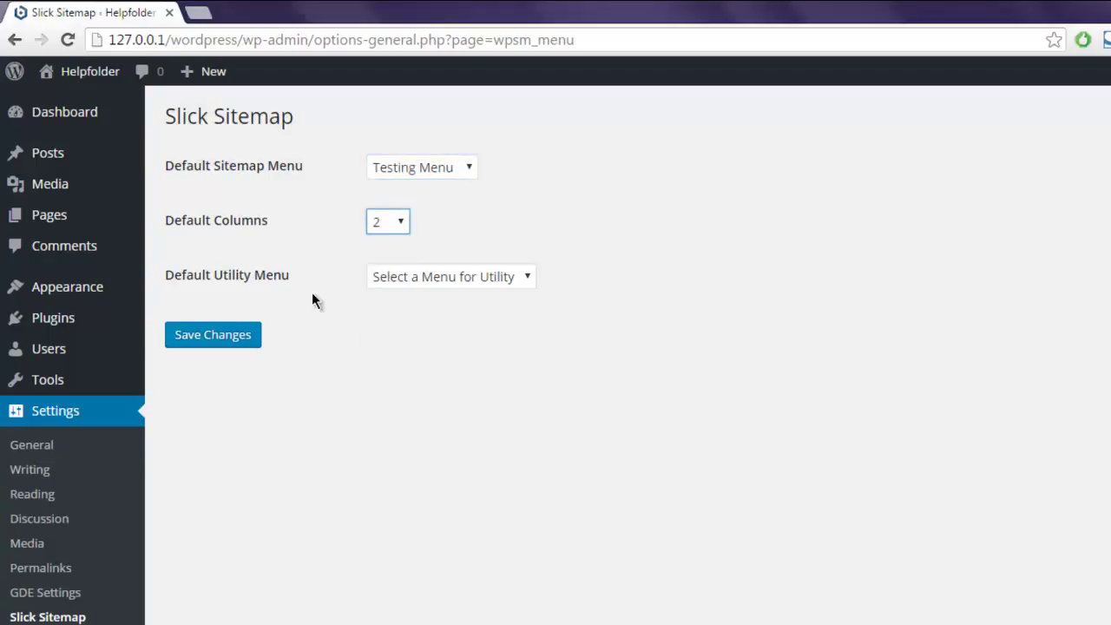
left_click(446, 277)
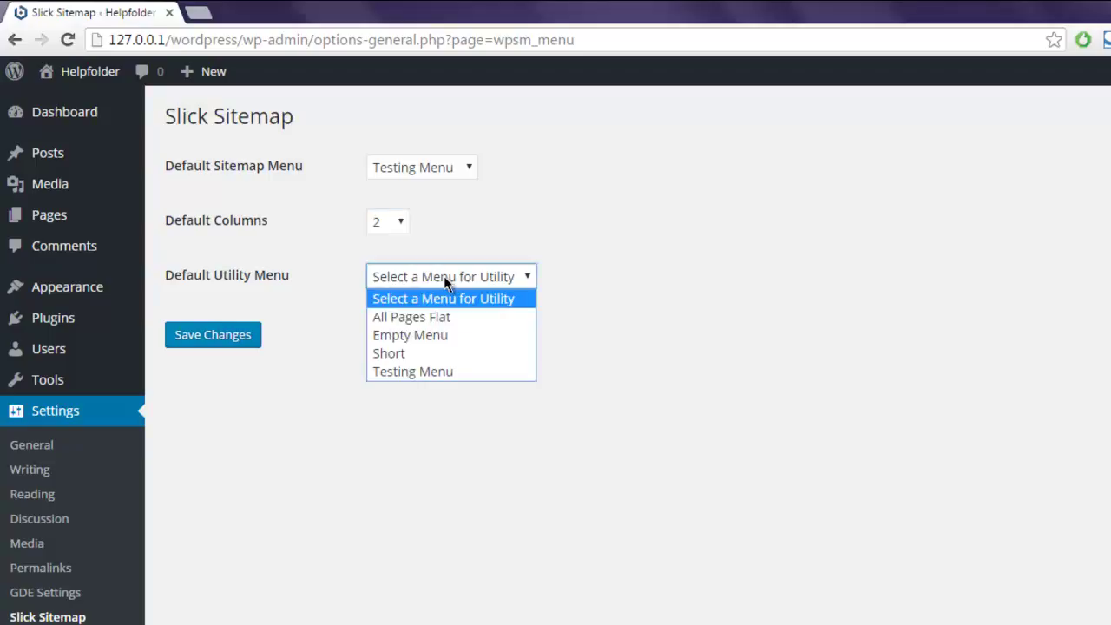
left_click(408, 371)
left_click(356, 341)
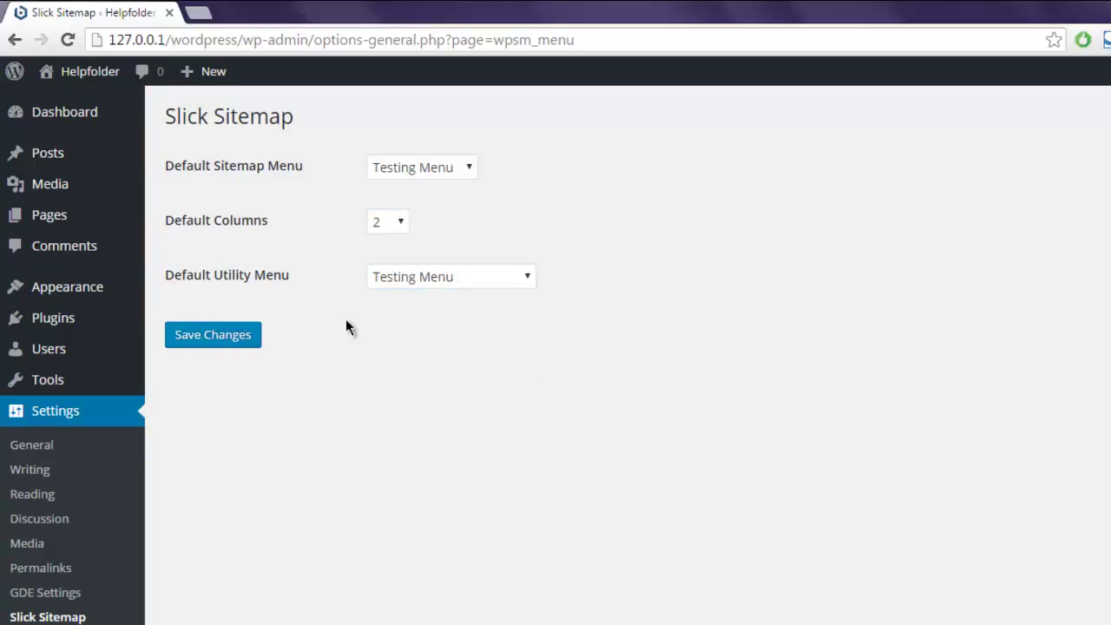
left_click(440, 171)
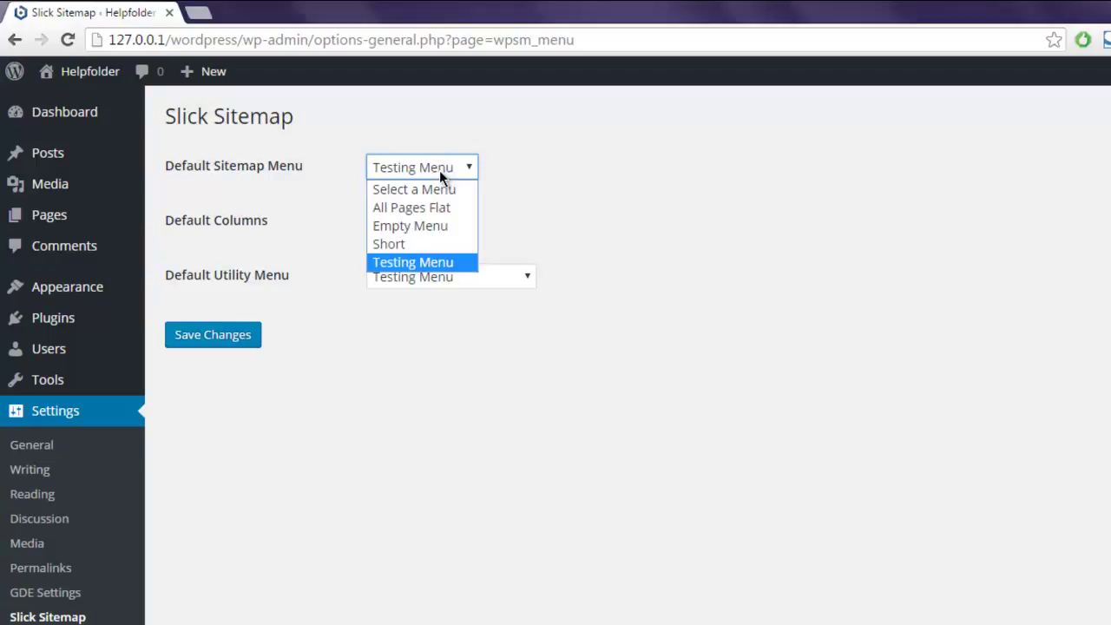
left_click(442, 208)
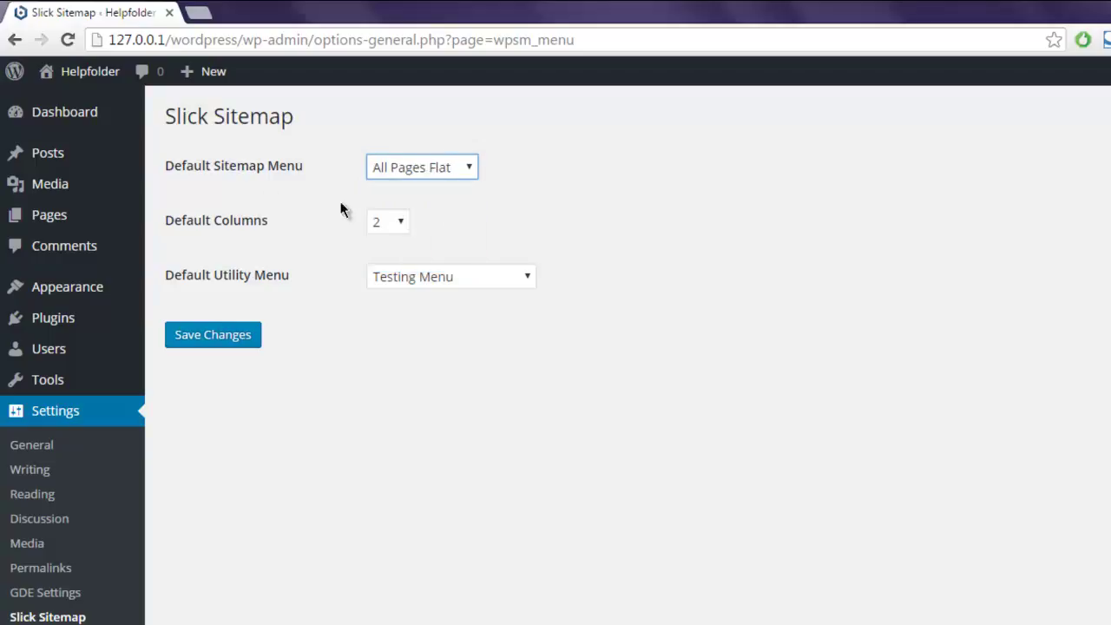
left_click(231, 335)
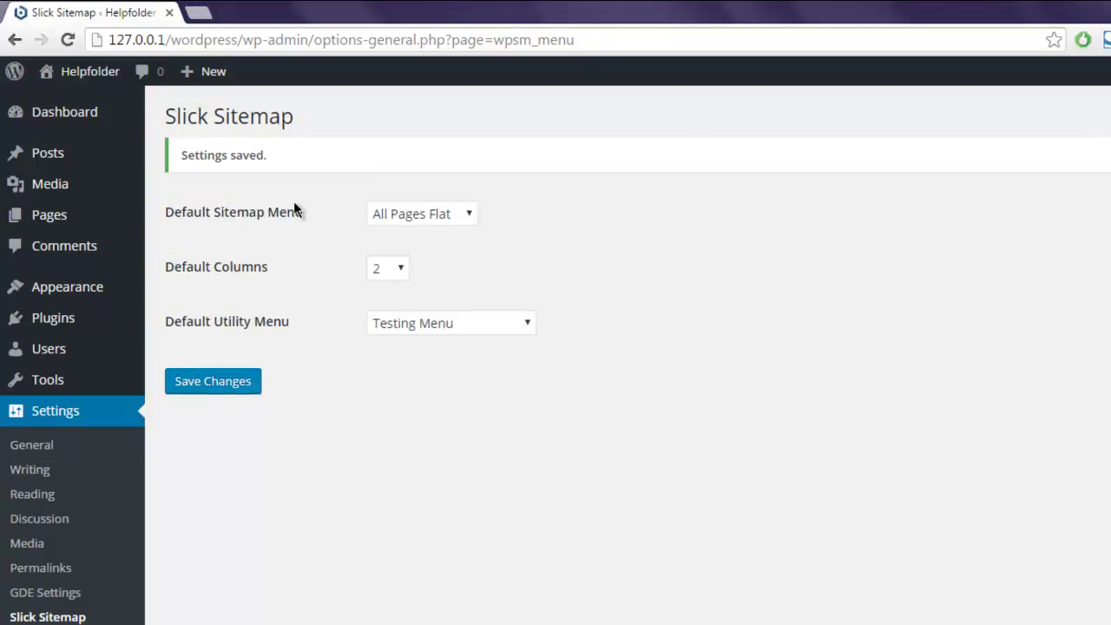
mouse_move(48, 153)
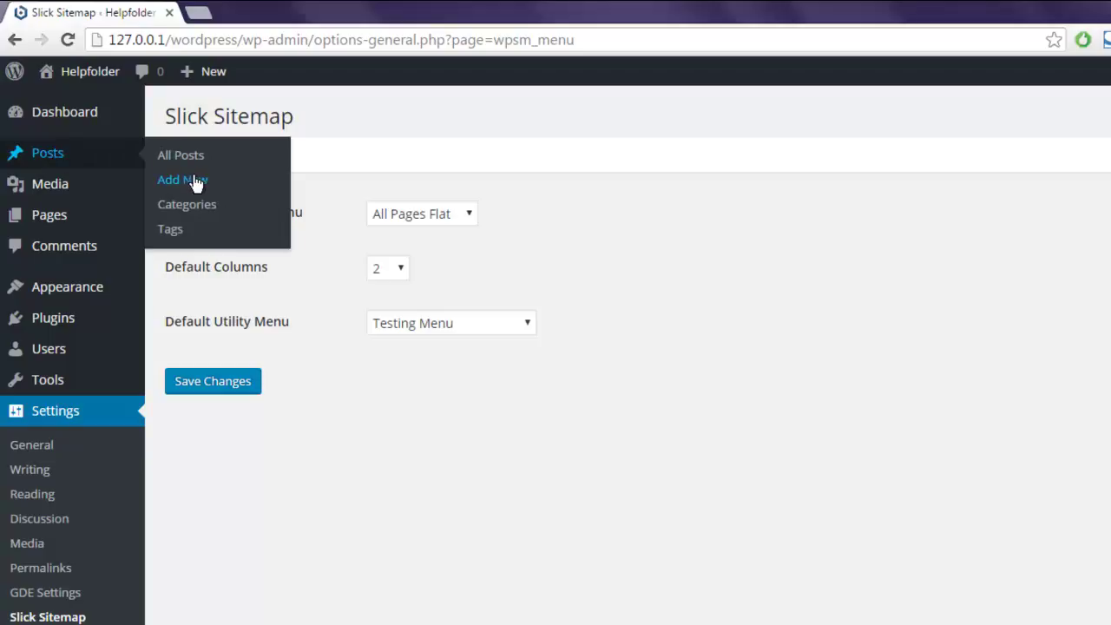
Step: Open the Hello world! post for editing and check its [slick-sitemap] shortcode line
left_click(194, 160)
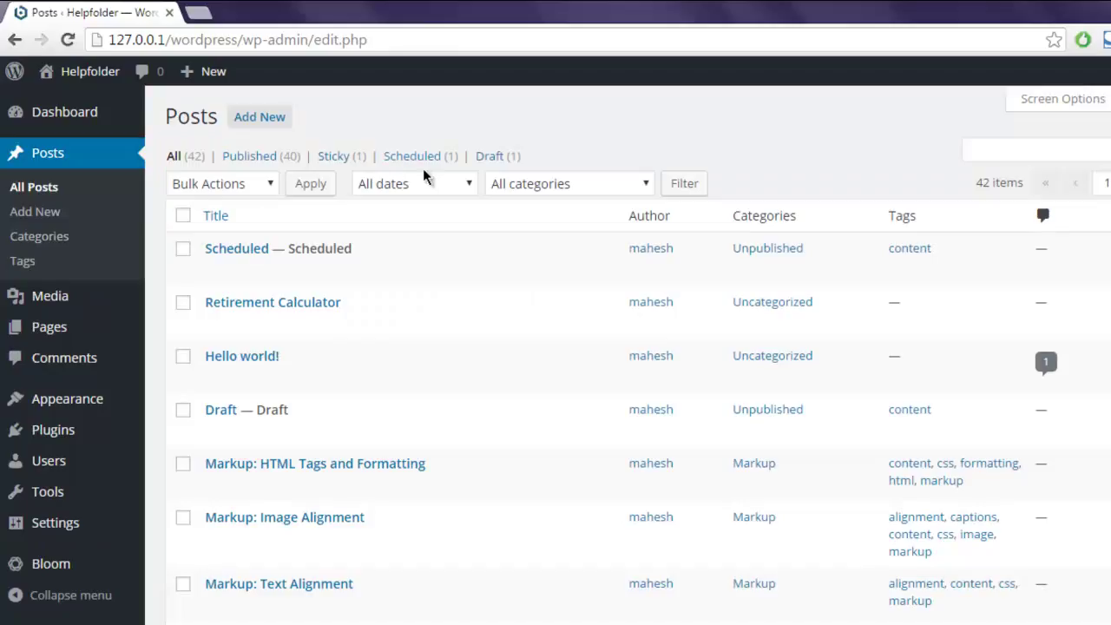
mouse_move(391, 365)
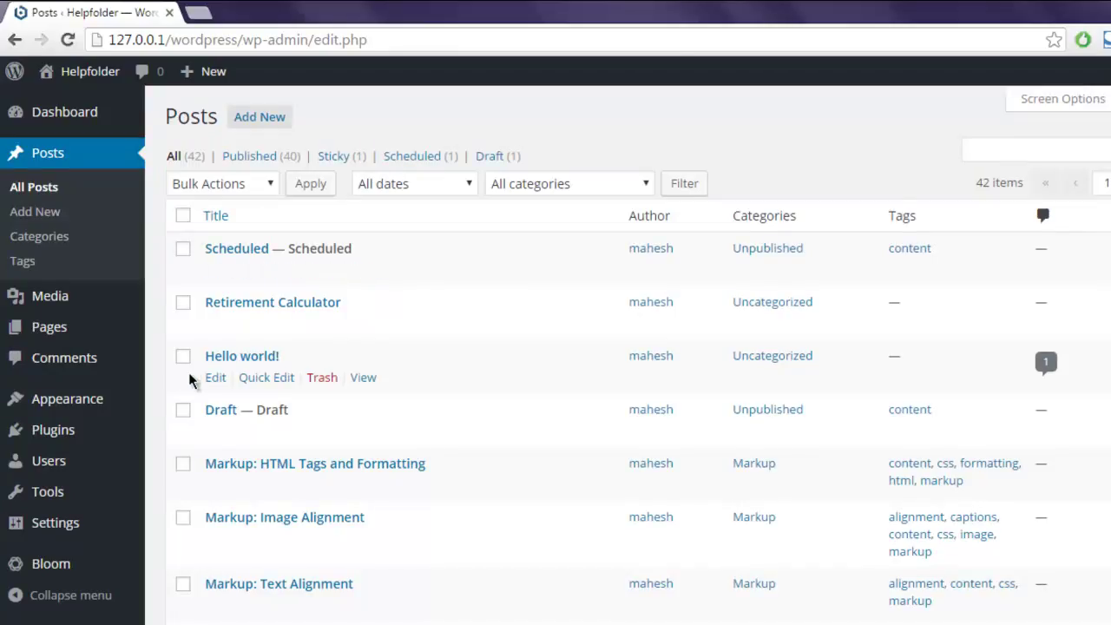
left_click(215, 377)
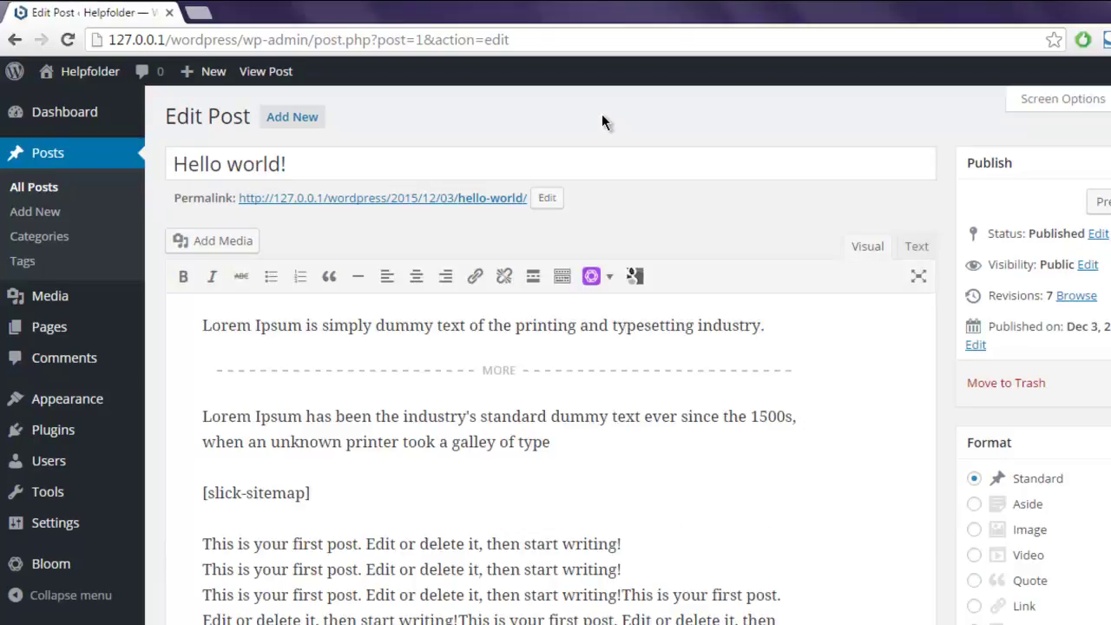
left_click(219, 499)
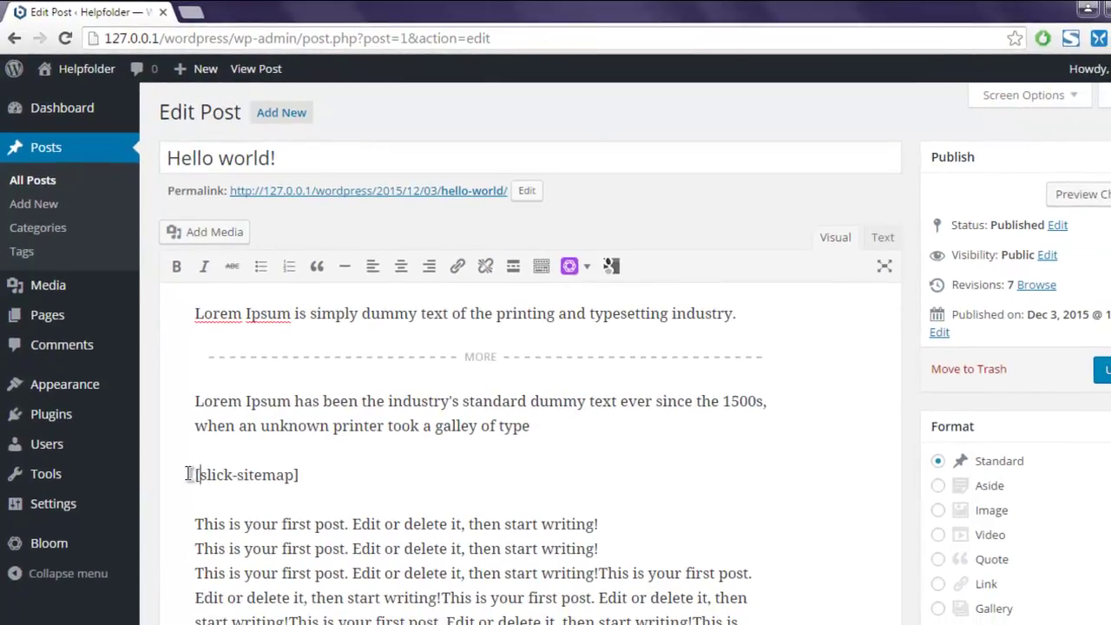
left_click_drag(189, 475, 342, 473)
left_click(343, 481)
Step: Update the post and open the published post in a new browser tab
left_click(1102, 369)
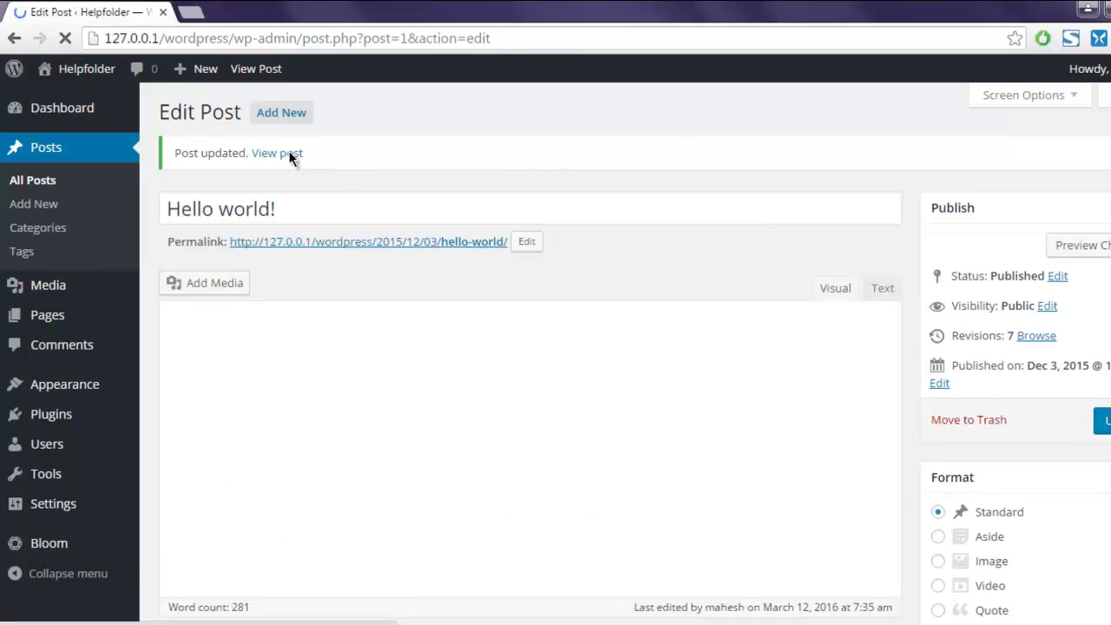
right_click(290, 156)
left_click(327, 167)
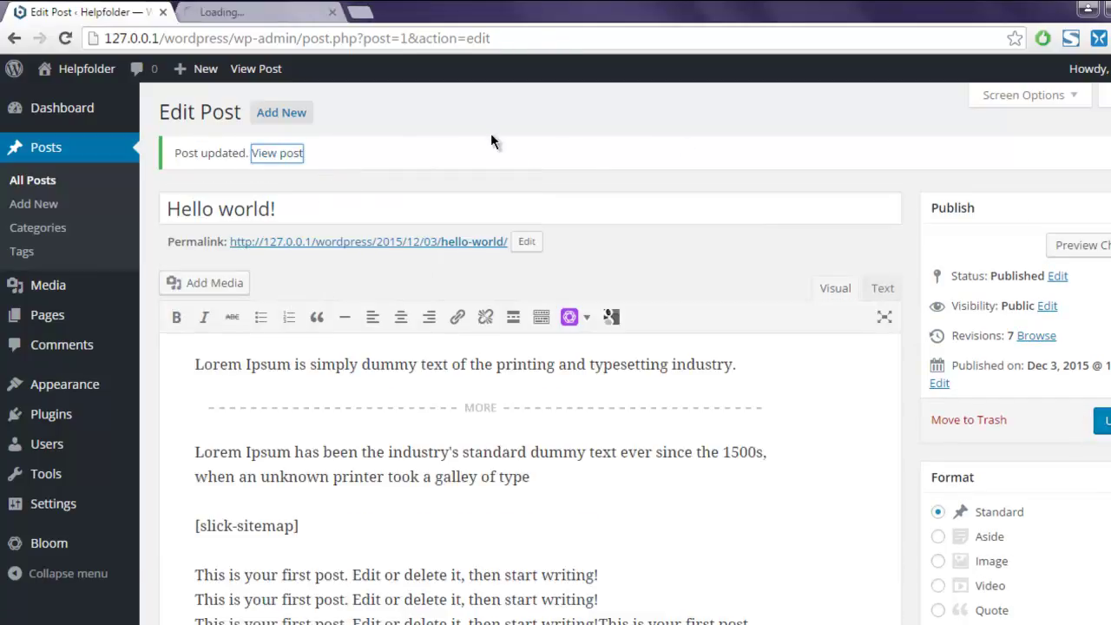
Step: On the post's tab, scroll through the rendered sitemap of pages, categories, depth levels and Helpfolder
left_click(266, 14)
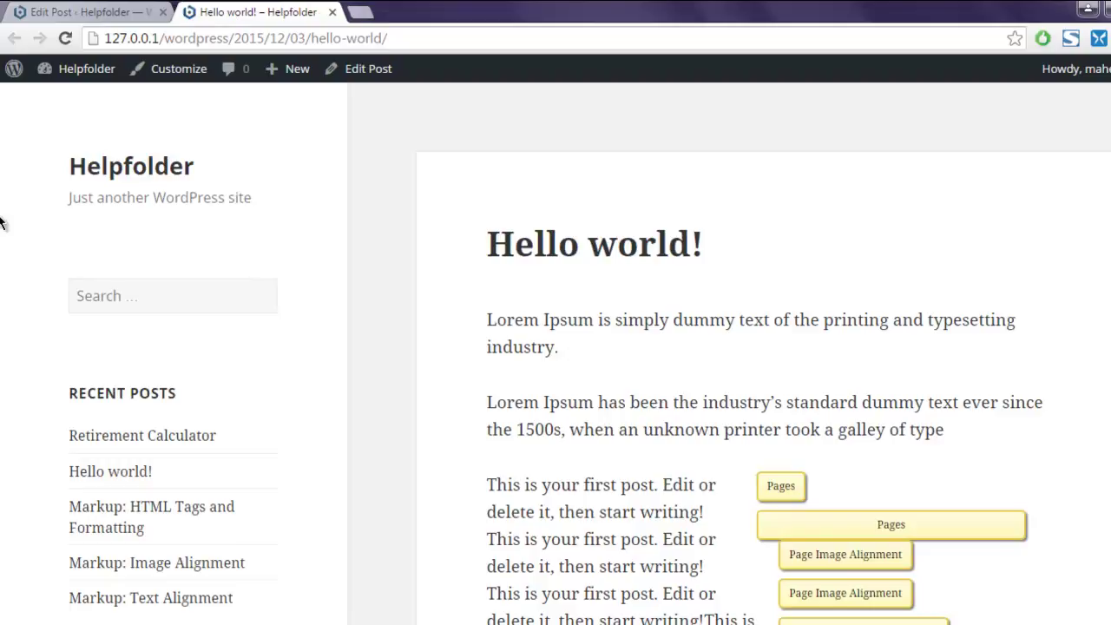
scroll(0, 223, "down", 2)
scroll(0, 223, "down", 1)
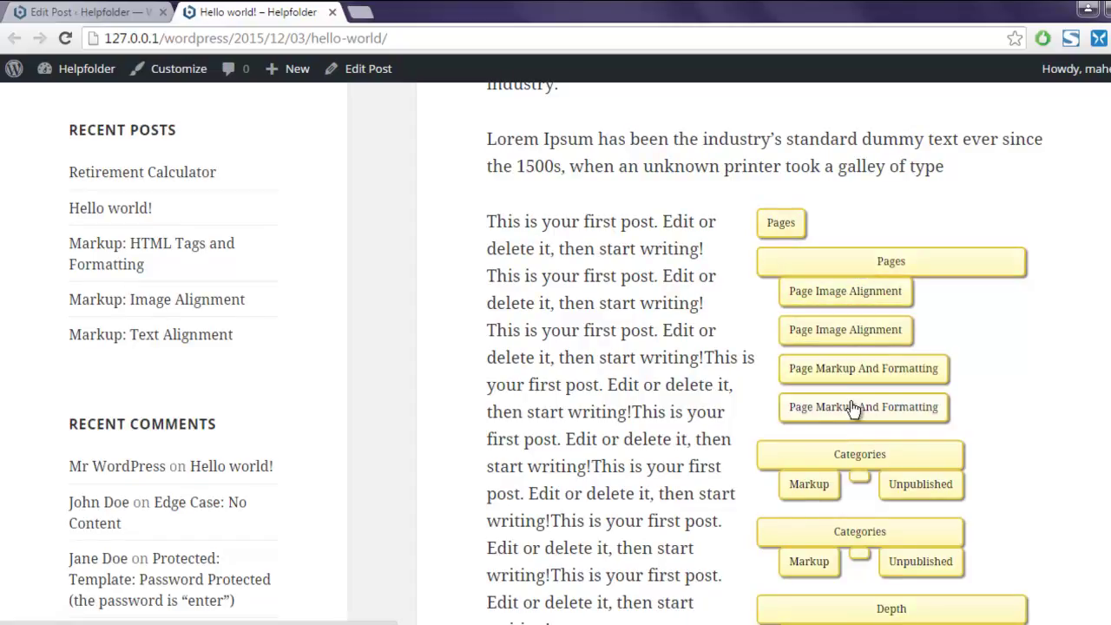
scroll(682, 371, "down", 3)
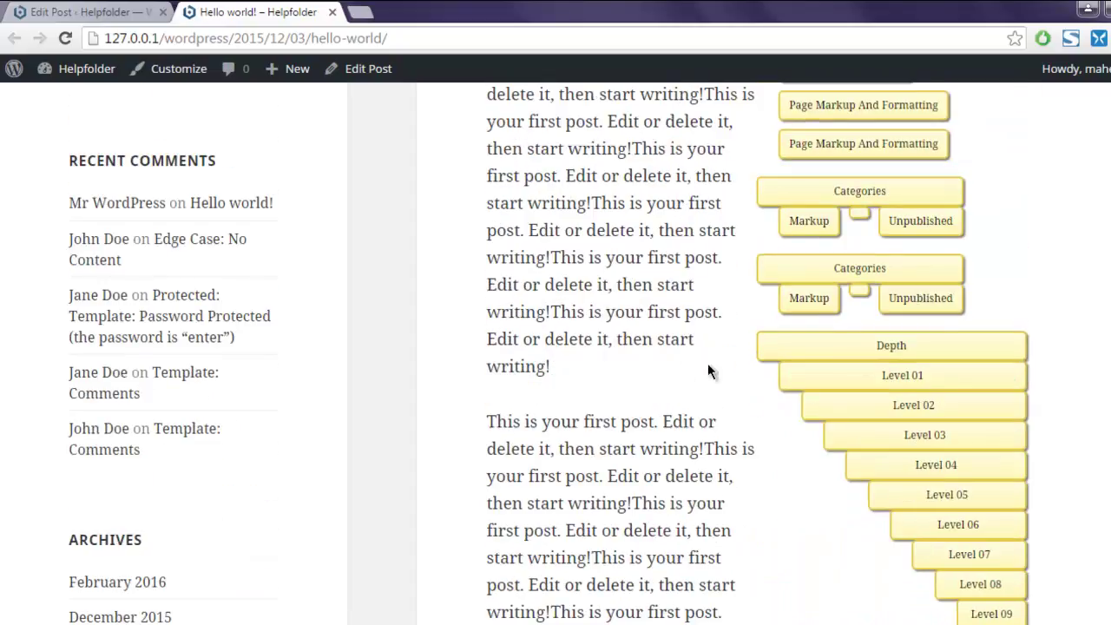
scroll(599, 335, "down", 2)
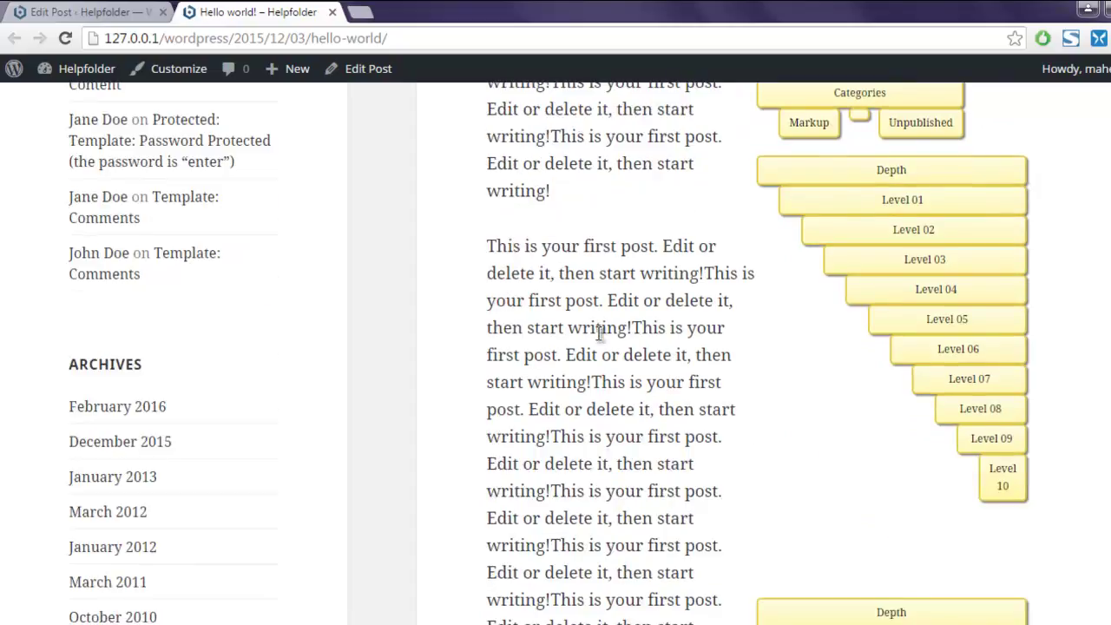
scroll(598, 335, "down", 2)
scroll(599, 334, "down", 2)
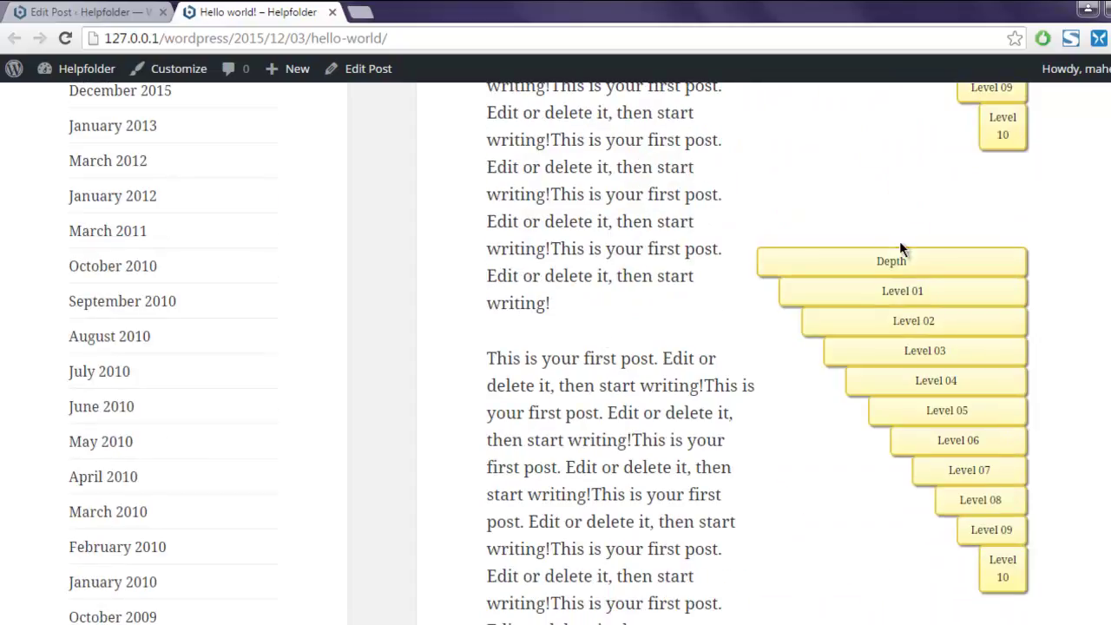
scroll(698, 313, "down", 2)
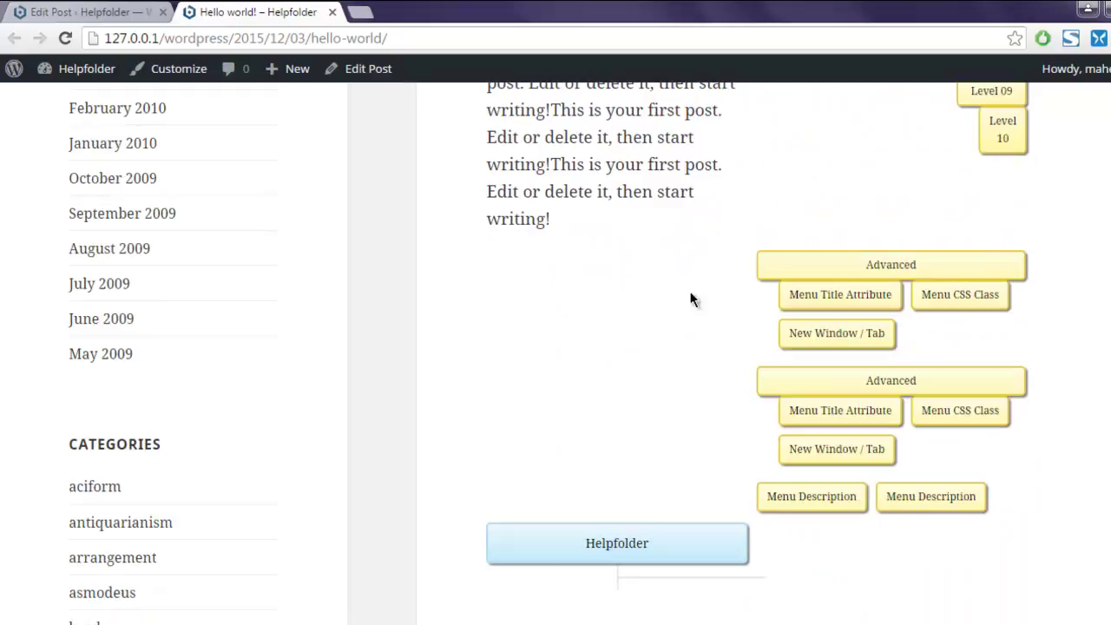
scroll(694, 299, "down", 3)
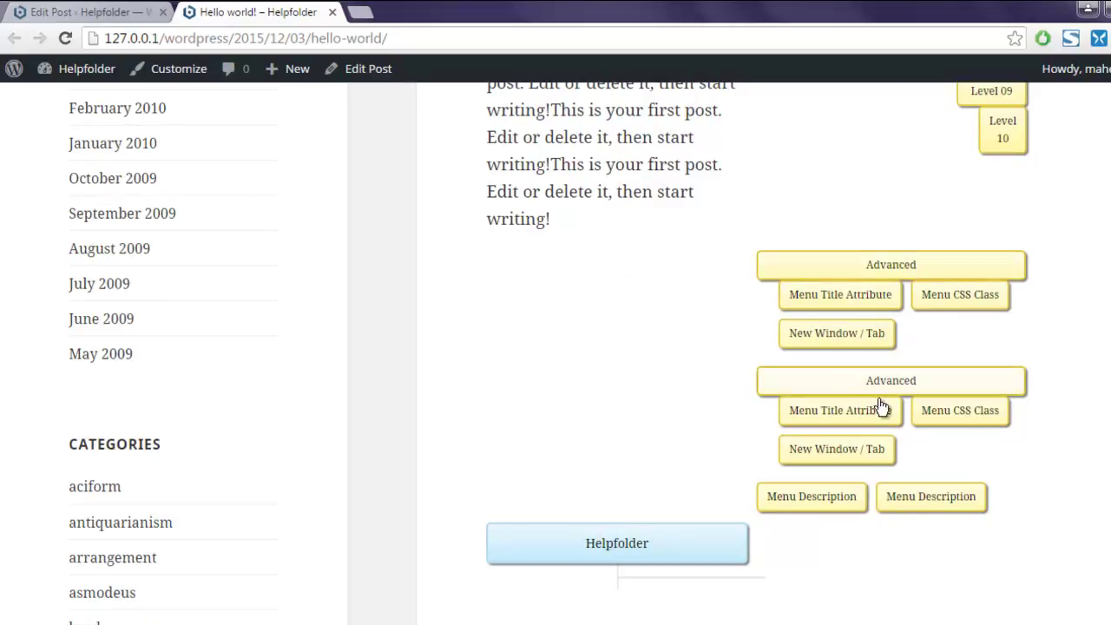
scroll(761, 318, "down", 2)
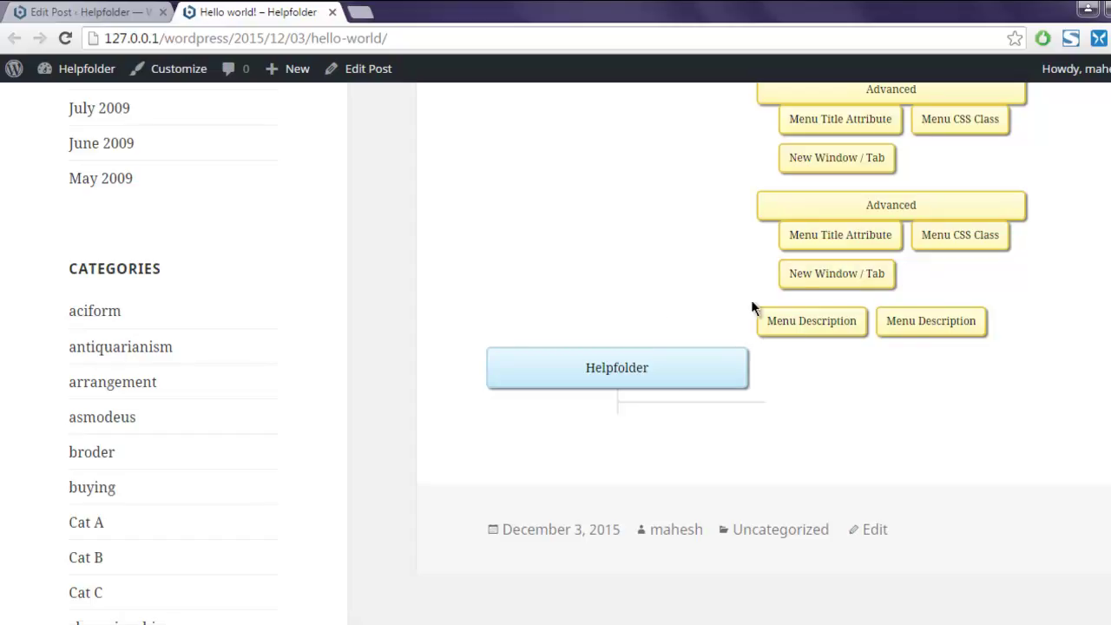
scroll(751, 307, "up", 2)
scroll(636, 399, "down", 1)
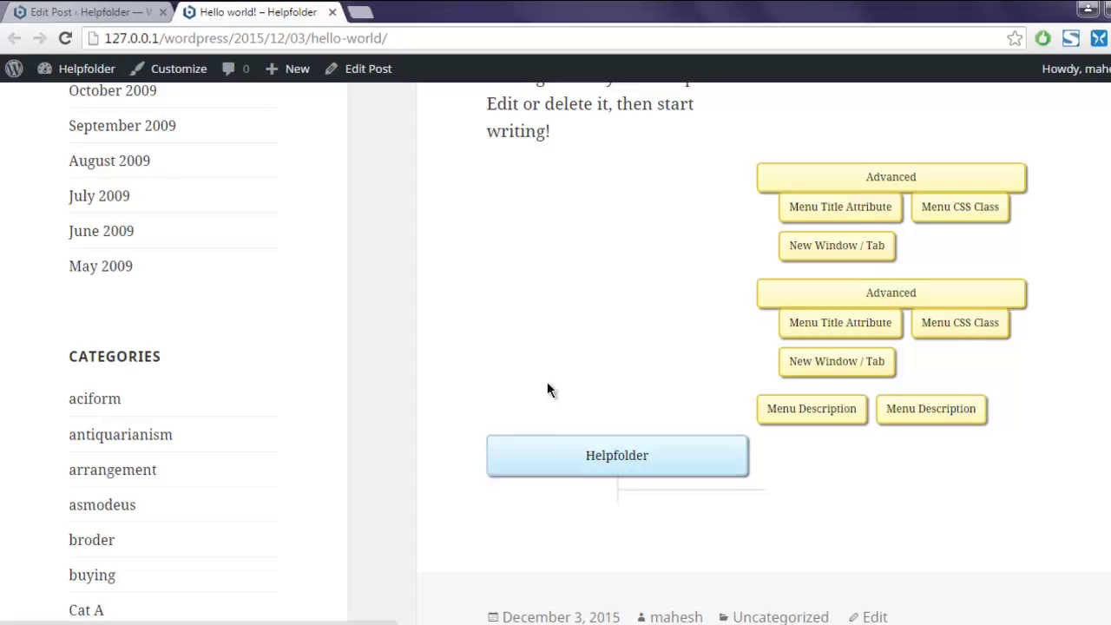
scroll(547, 389, "down", 3)
scroll(544, 381, "up", 4)
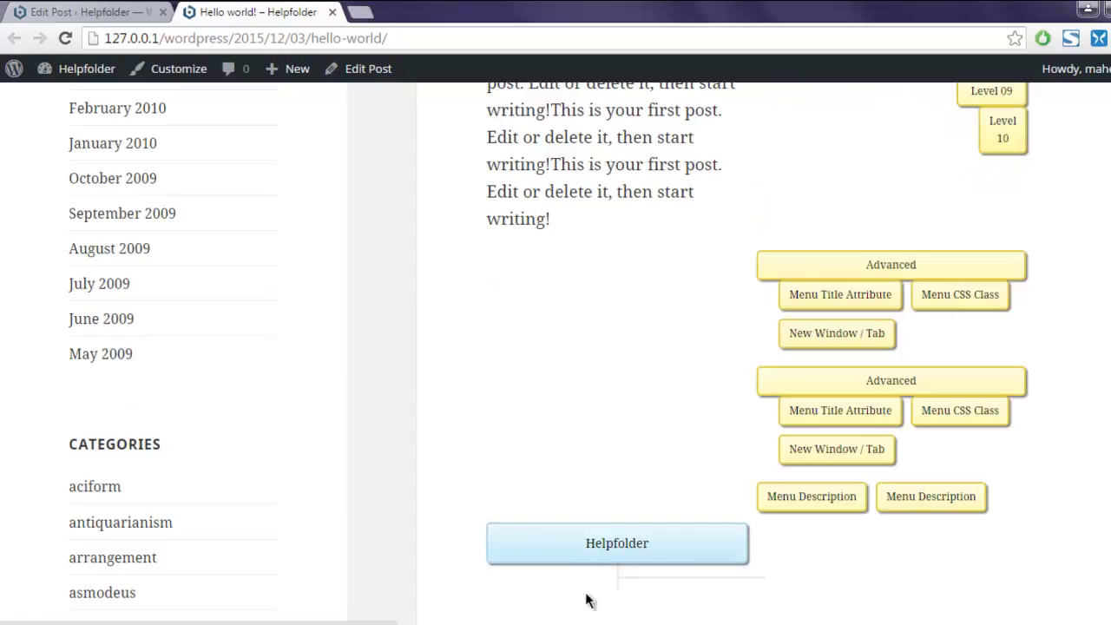
scroll(461, 467, "down", 2)
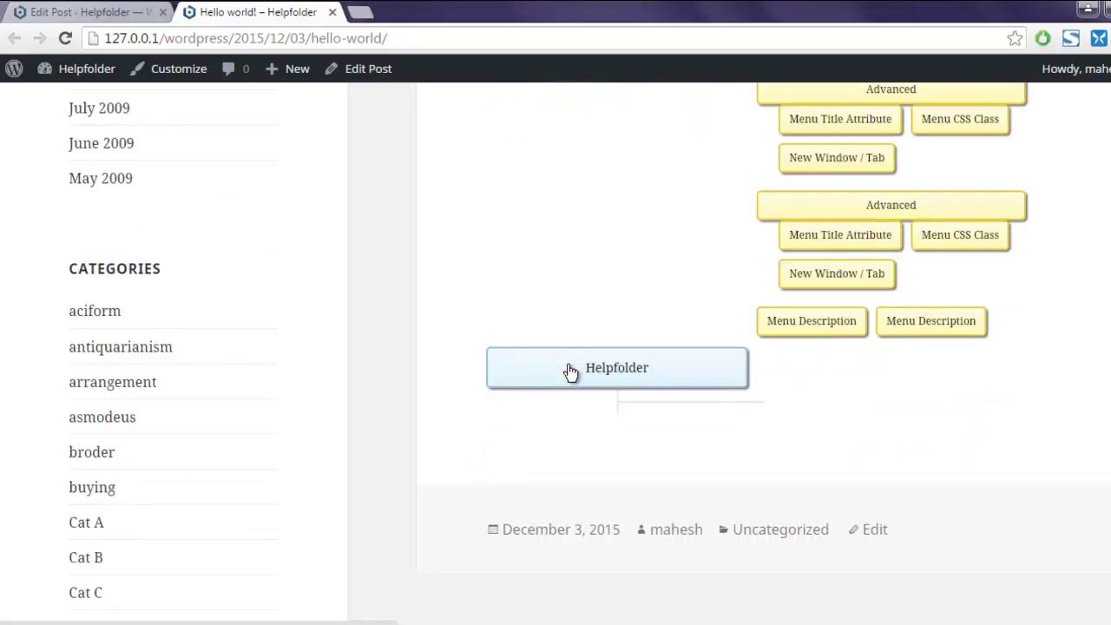
scroll(686, 330, "up", 4)
scroll(653, 299, "up", 4)
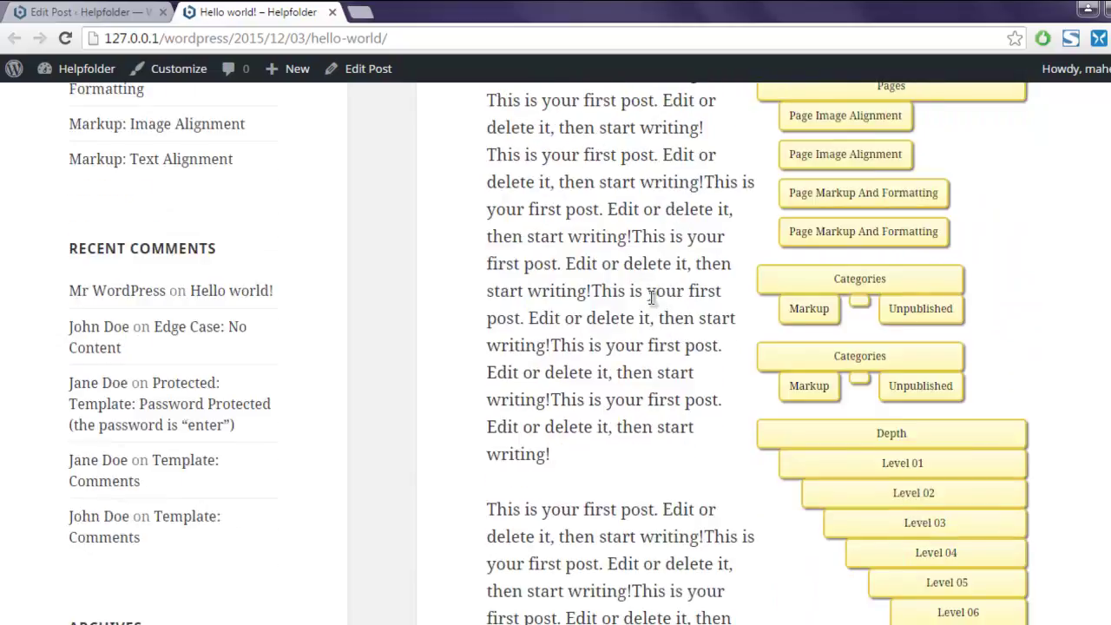
scroll(651, 296, "up", 5)
scroll(650, 297, "down", 4)
scroll(651, 297, "up", 2)
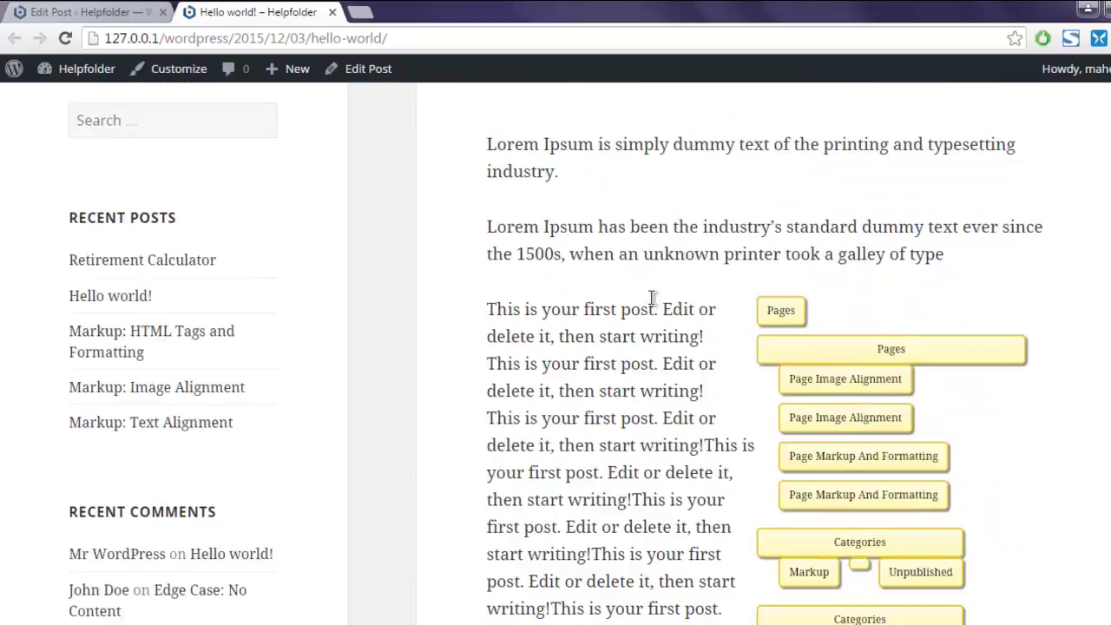
scroll(781, 209, "down", 4)
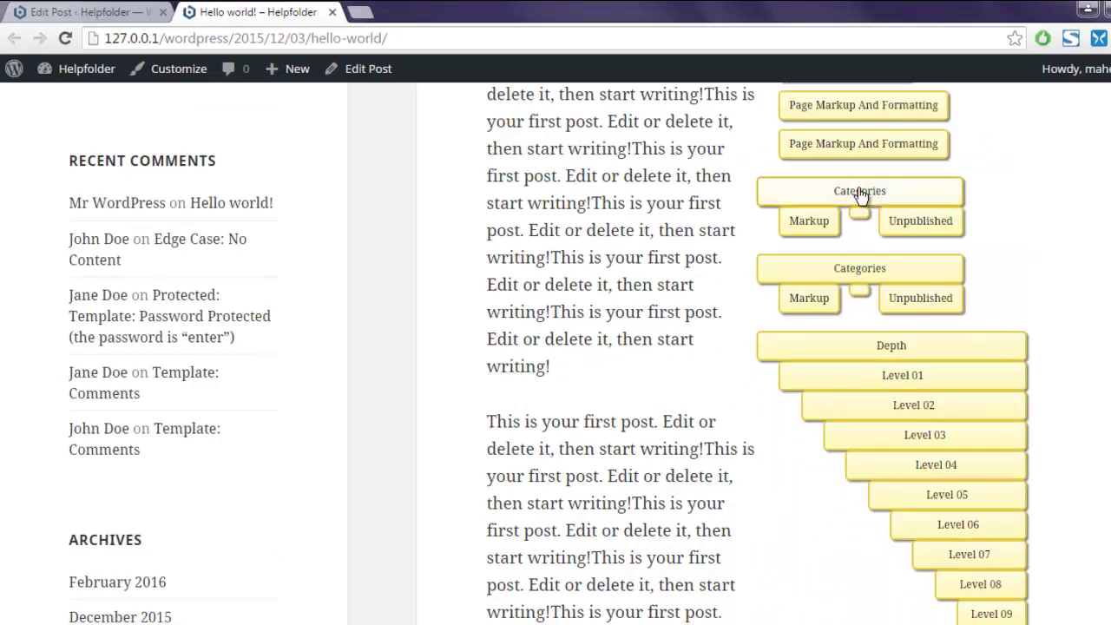
scroll(781, 260, "down", 4)
scroll(740, 186, "down", 5)
scroll(740, 187, "down", 6)
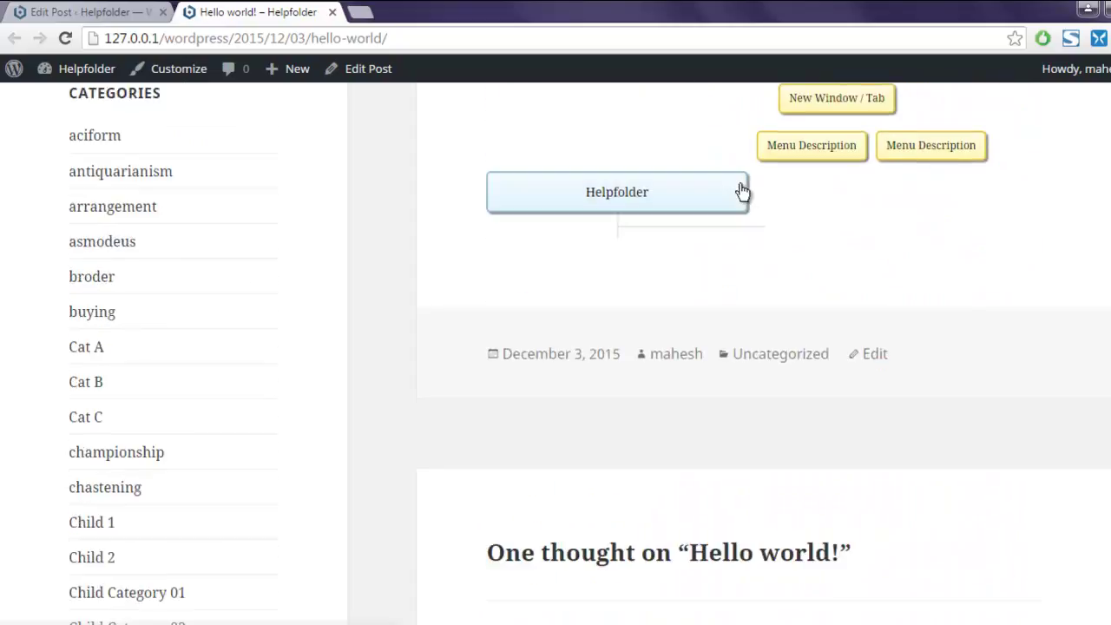
scroll(741, 190, "down", 1)
scroll(782, 204, "up", 1)
scroll(887, 218, "up", 4)
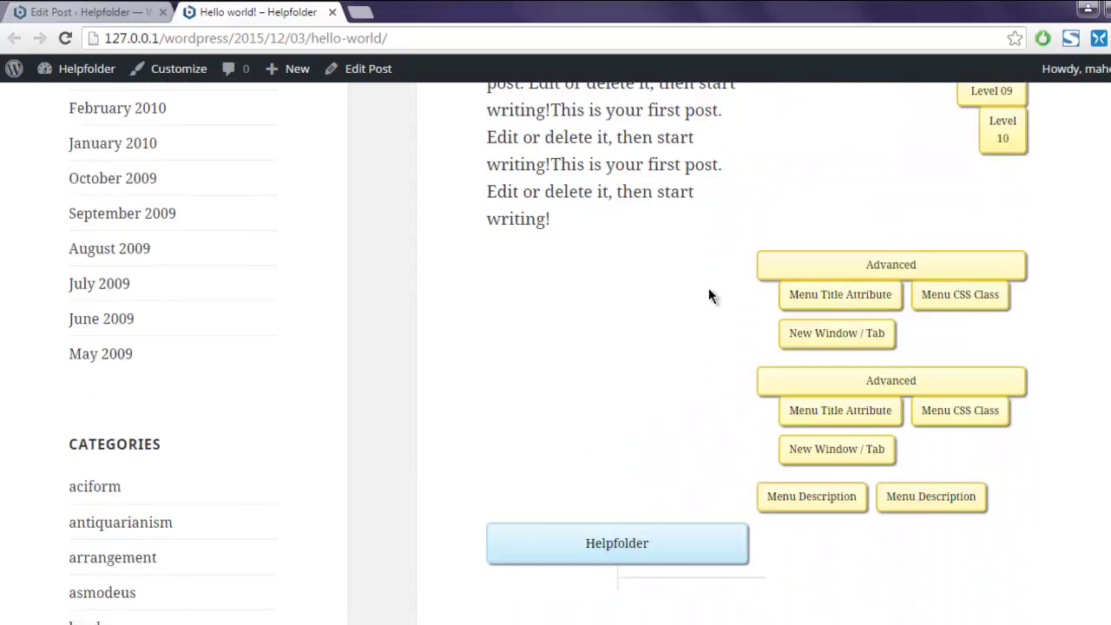
scroll(709, 282, "up", 5)
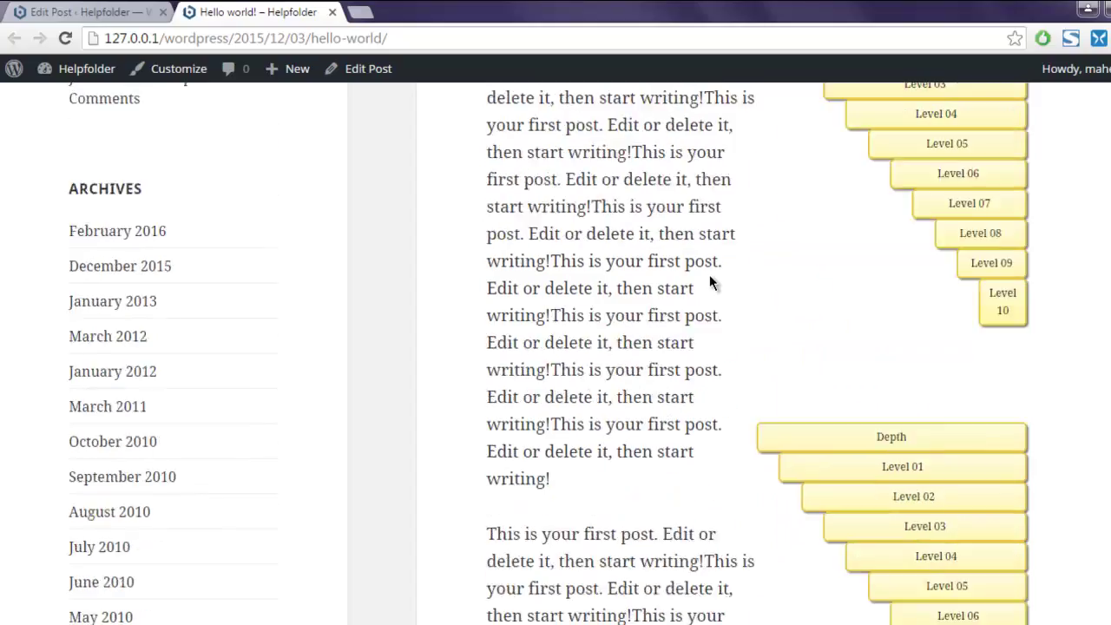
scroll(709, 282, "up", 5)
scroll(709, 282, "up", 5)
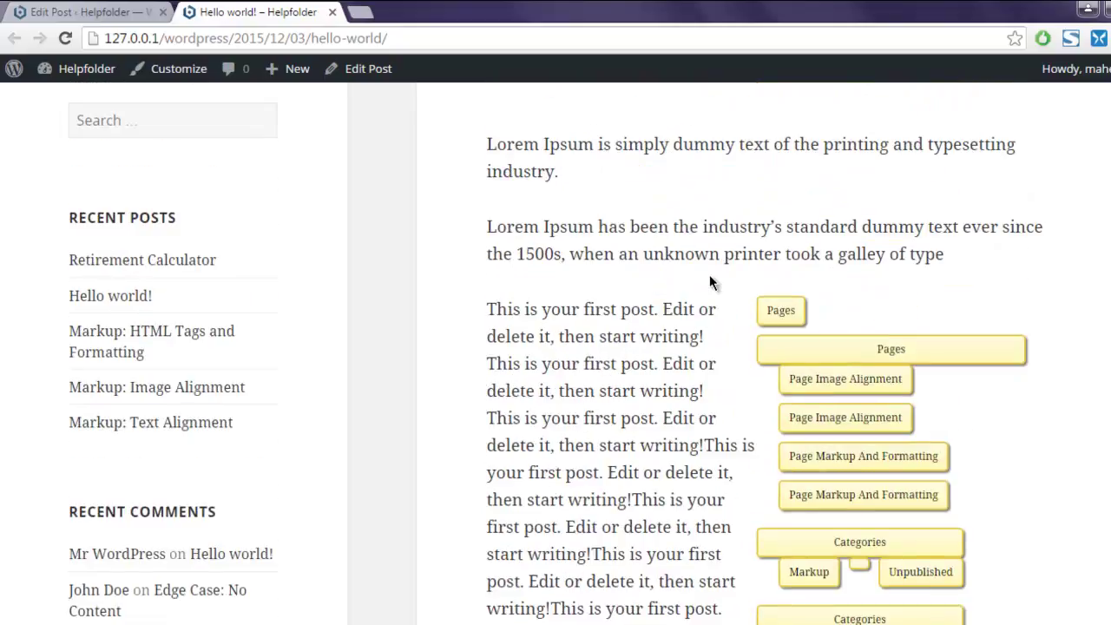